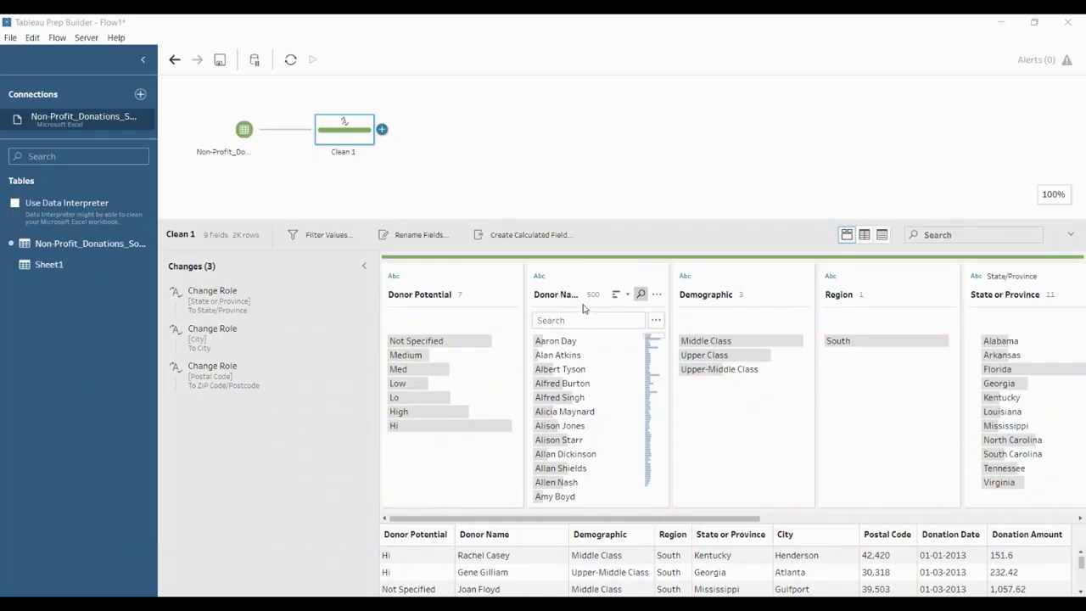
Select the Donor Name profile card in Clean 1 to expose Automatic Split and Custom Split.
{"action": "left_click", "coordinate": [595, 283]}
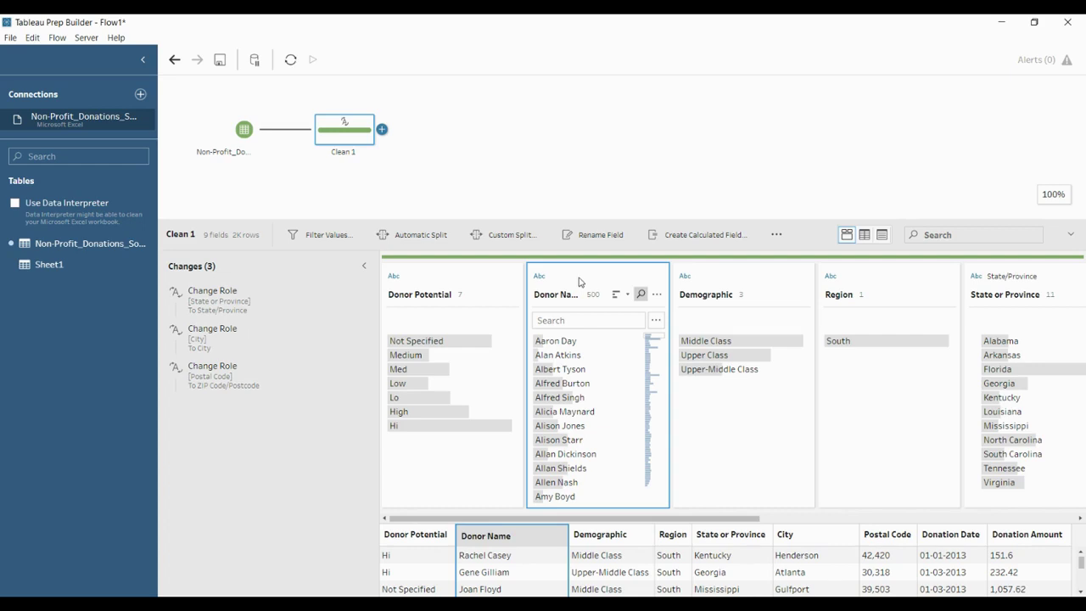
{"action": "left_click", "coordinate": [579, 282]}
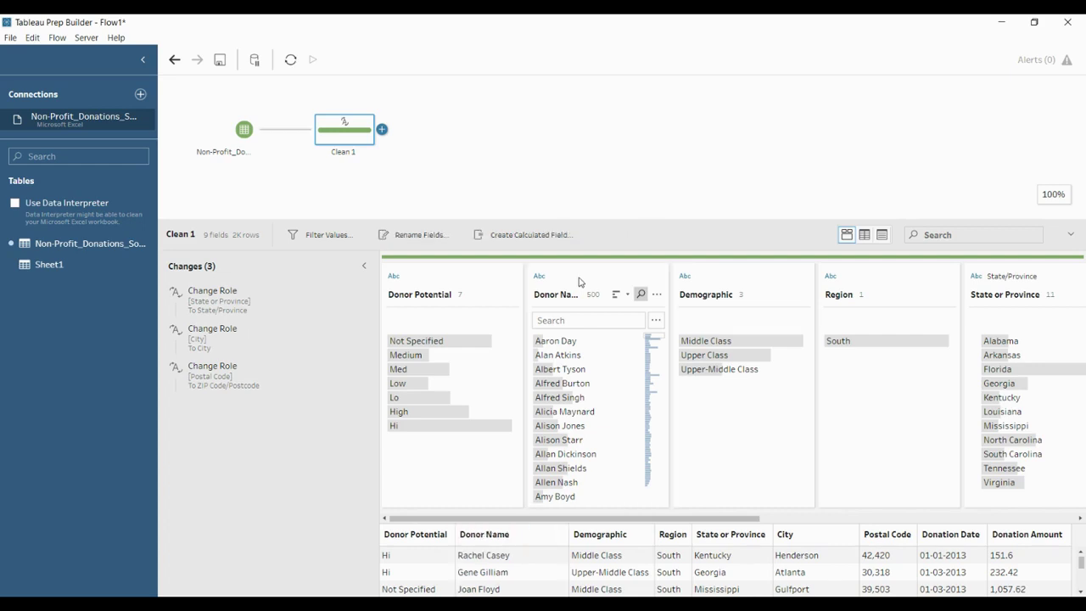
{"action": "left_click", "coordinate": [579, 282]}
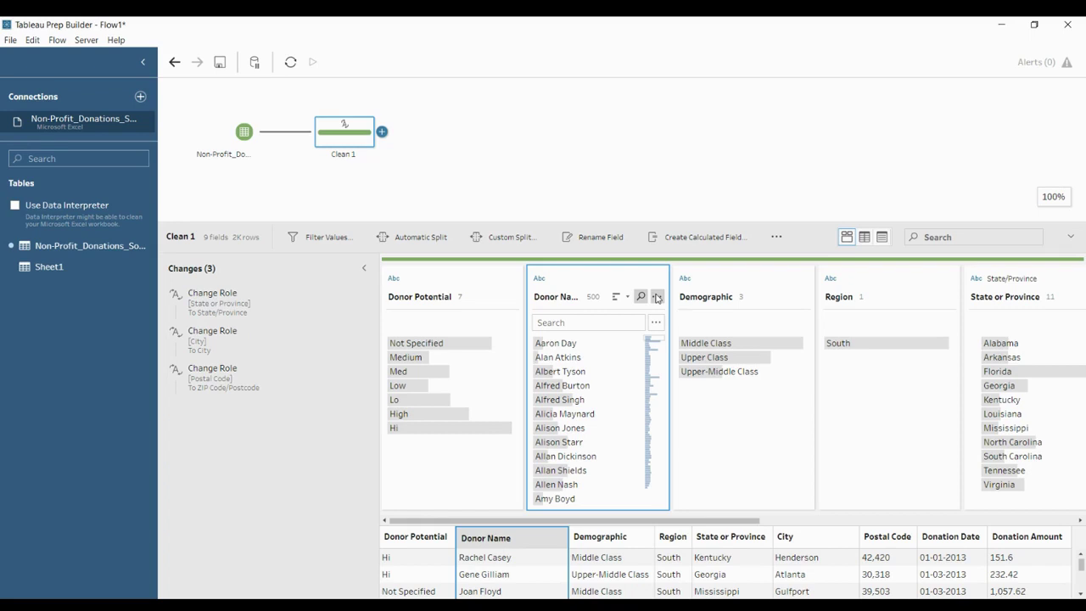
Check Donor Name's Split Values menu, then auto-split Donor Name into Split 1 and Split 2.
{"action": "left_click", "coordinate": [656, 296]}
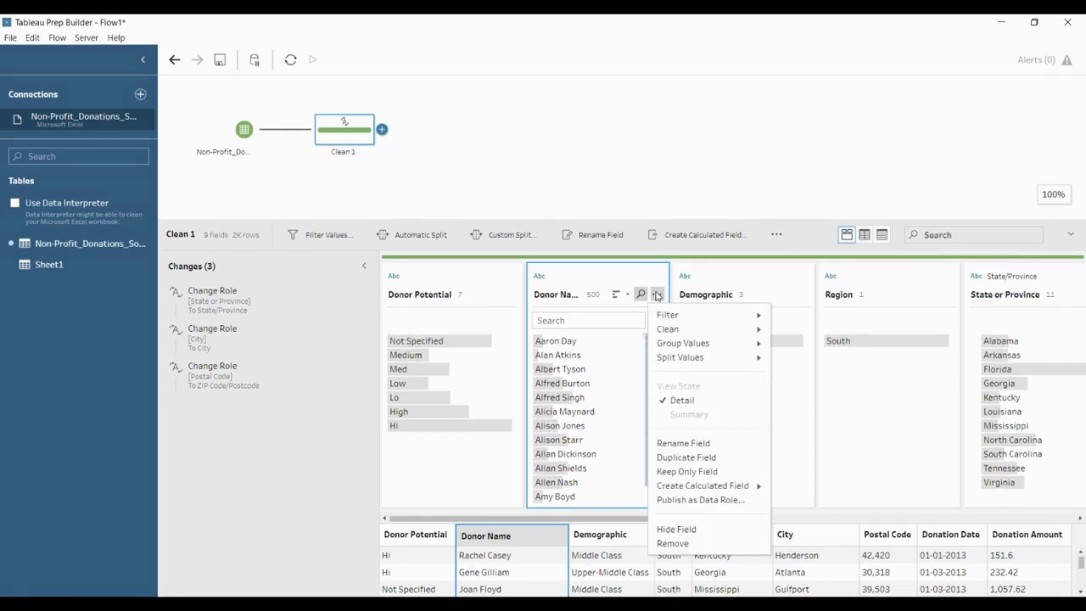
{"action": "mouse_move", "coordinate": [690, 363]}
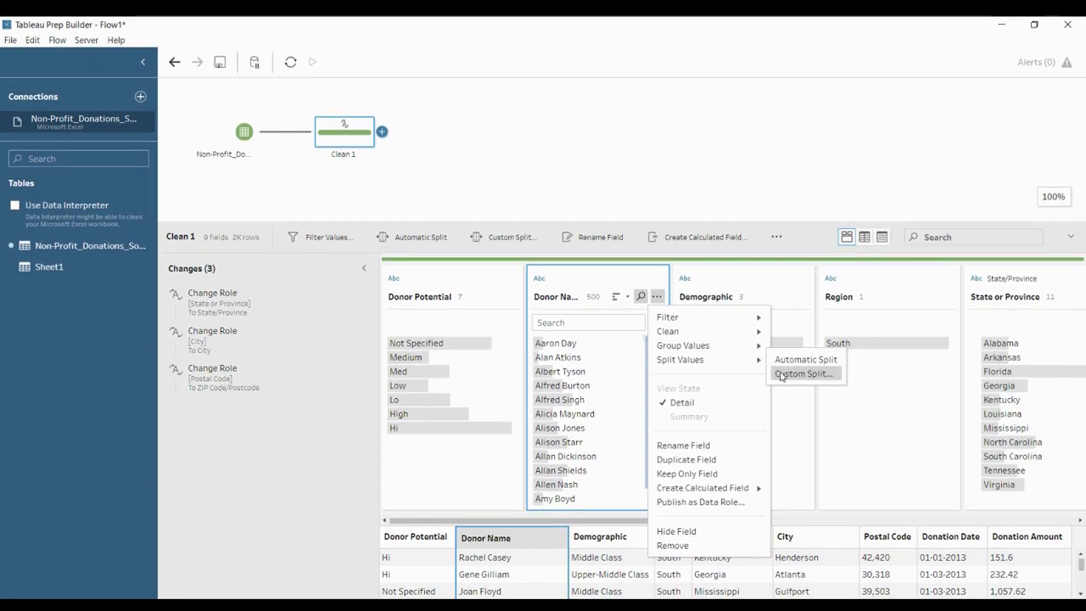
{"action": "left_click", "coordinate": [584, 277]}
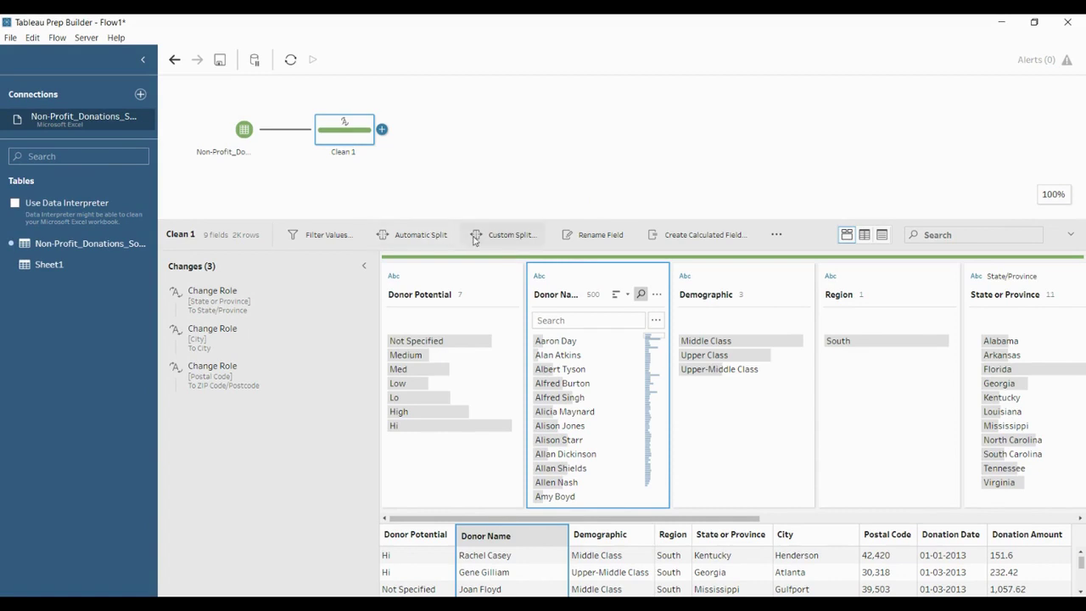
{"action": "left_click", "coordinate": [415, 235]}
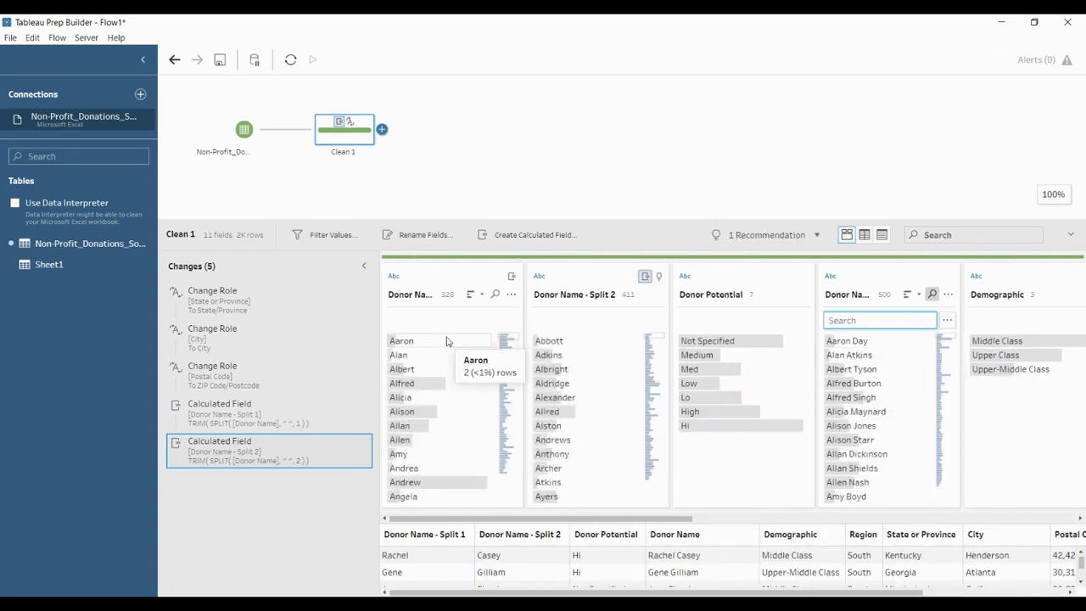
Filter Donor Name - Split 1 to Aaron and scroll through the matching Split 2 surnames.
{"action": "left_click", "coordinate": [849, 286]}
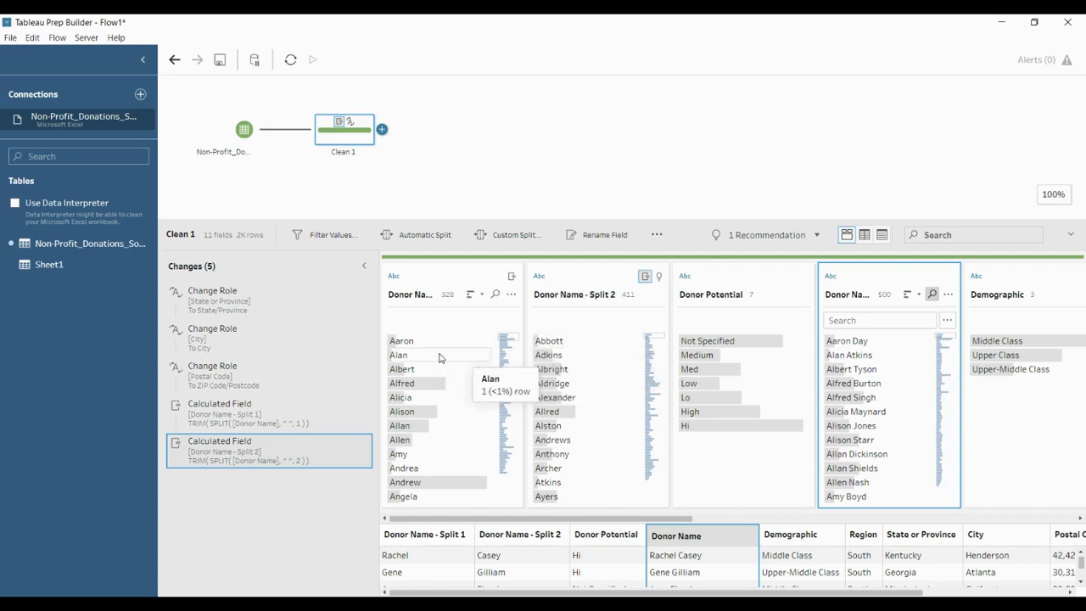
{"action": "left_click", "coordinate": [441, 341]}
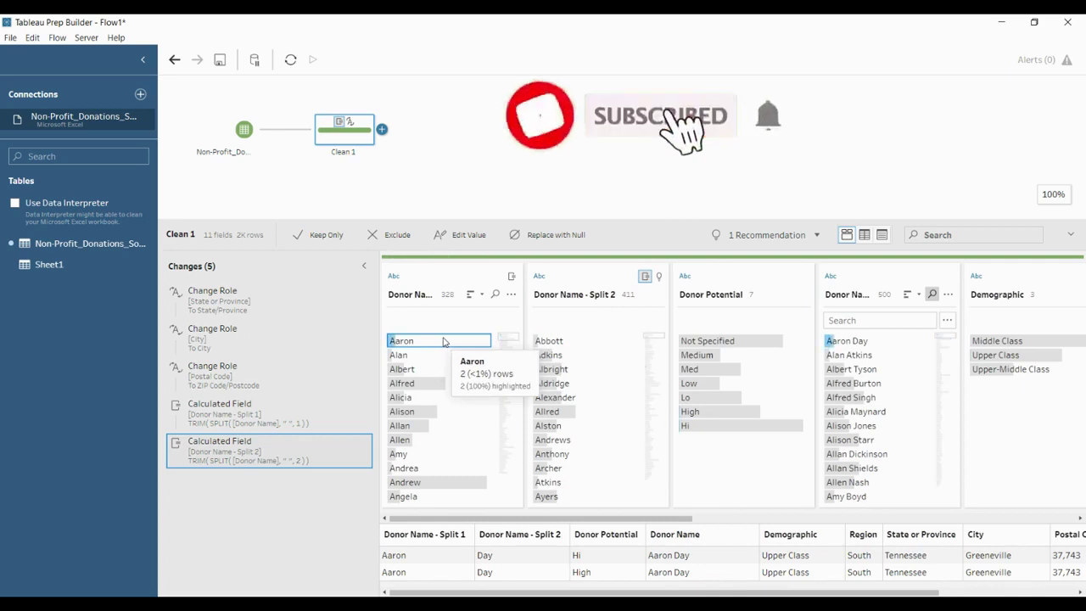
{"action": "scroll", "coordinate": [559, 390], "scroll_direction": "down", "scroll_amount": 5}
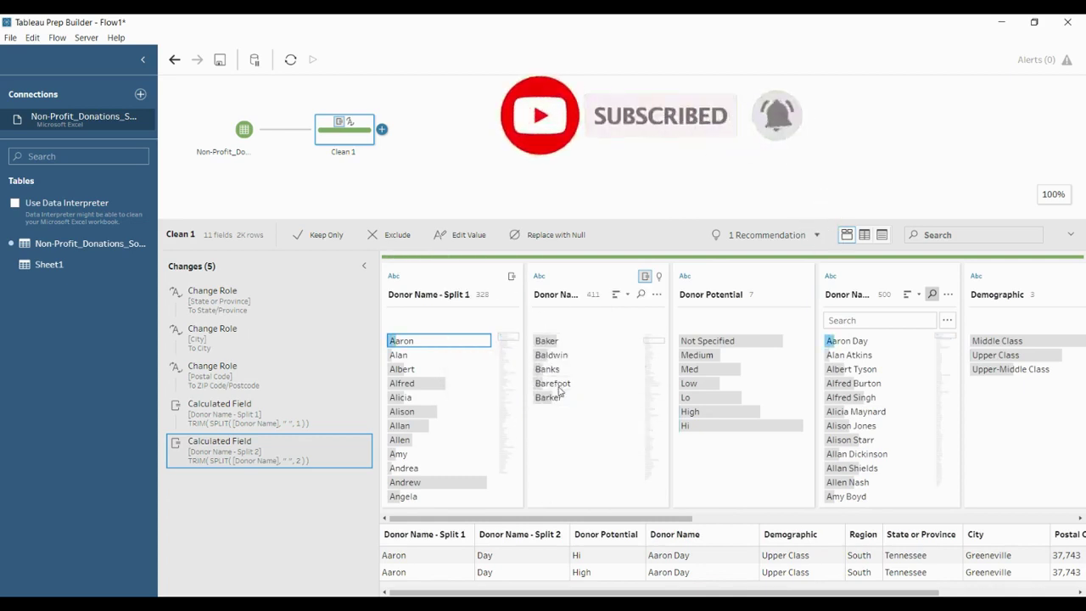
{"action": "scroll", "coordinate": [559, 390], "scroll_direction": "down", "scroll_amount": 5}
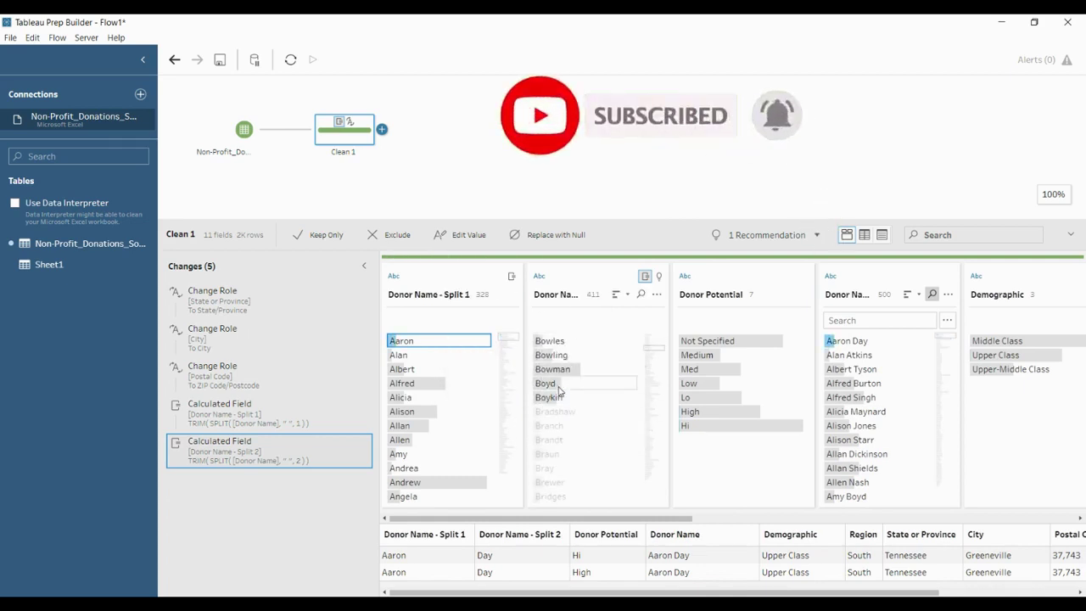
{"action": "scroll", "coordinate": [559, 391], "scroll_direction": "down", "scroll_amount": 5}
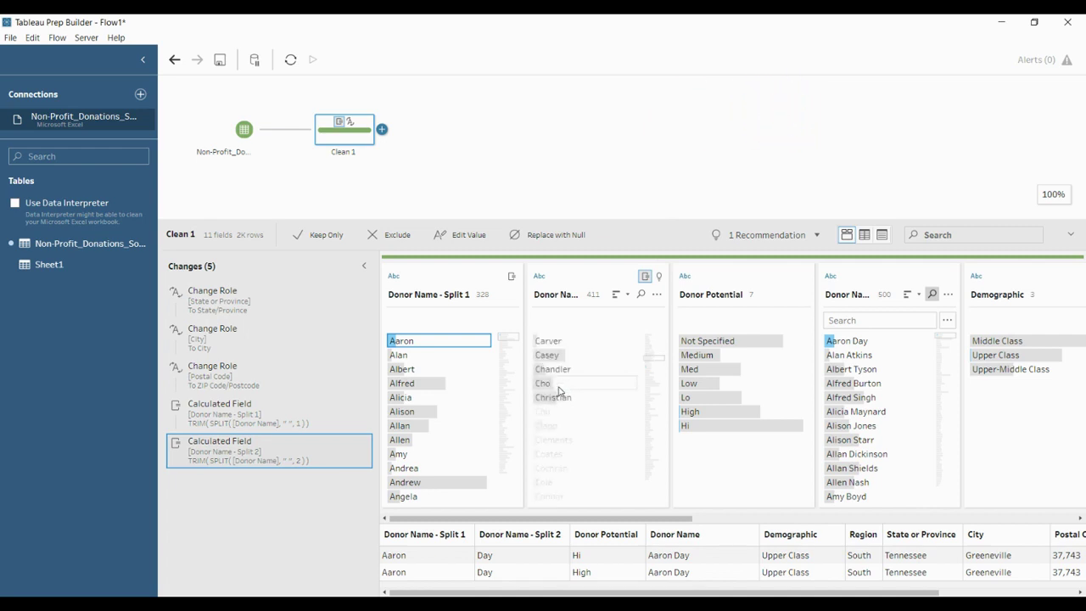
{"action": "scroll", "coordinate": [559, 391], "scroll_direction": "down", "scroll_amount": 5}
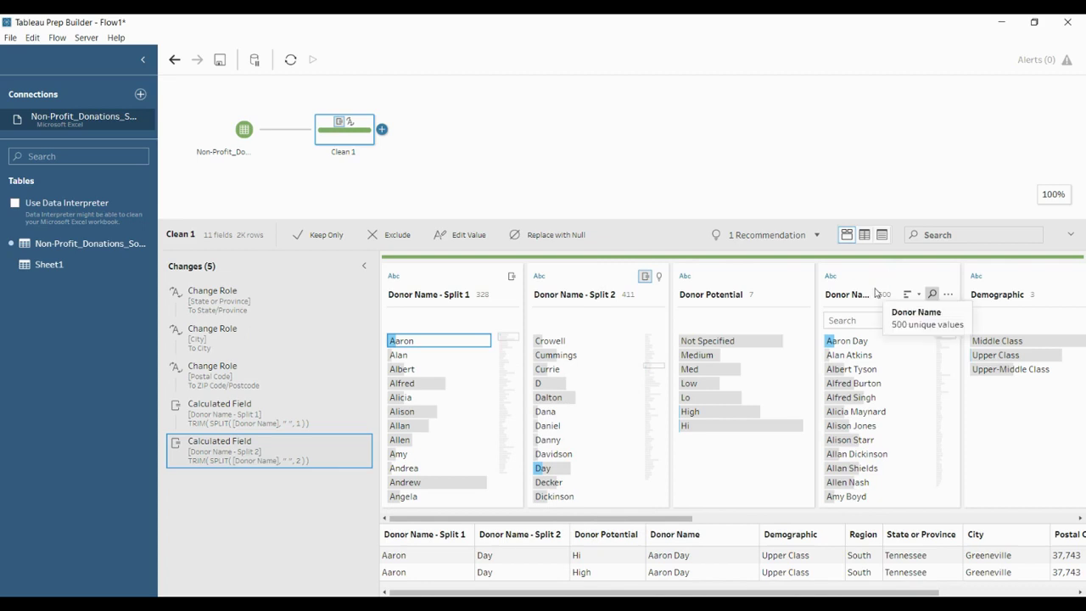
Clear the Aaron filter and rename Donor Name - Split 1 to First Name.
{"action": "left_click", "coordinate": [406, 294]}
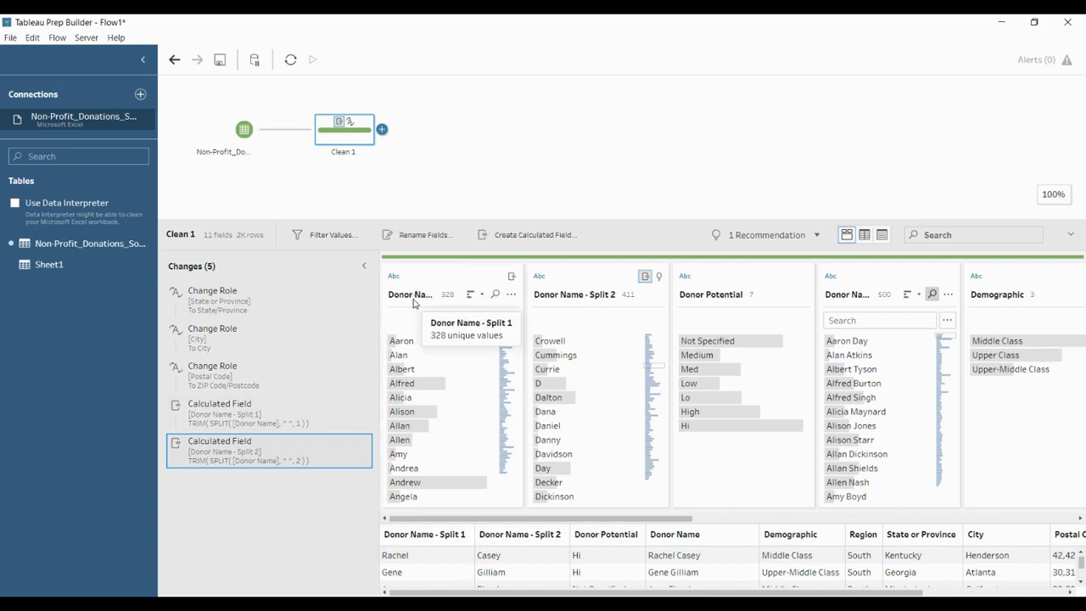
{"action": "double_click", "coordinate": [411, 295]}
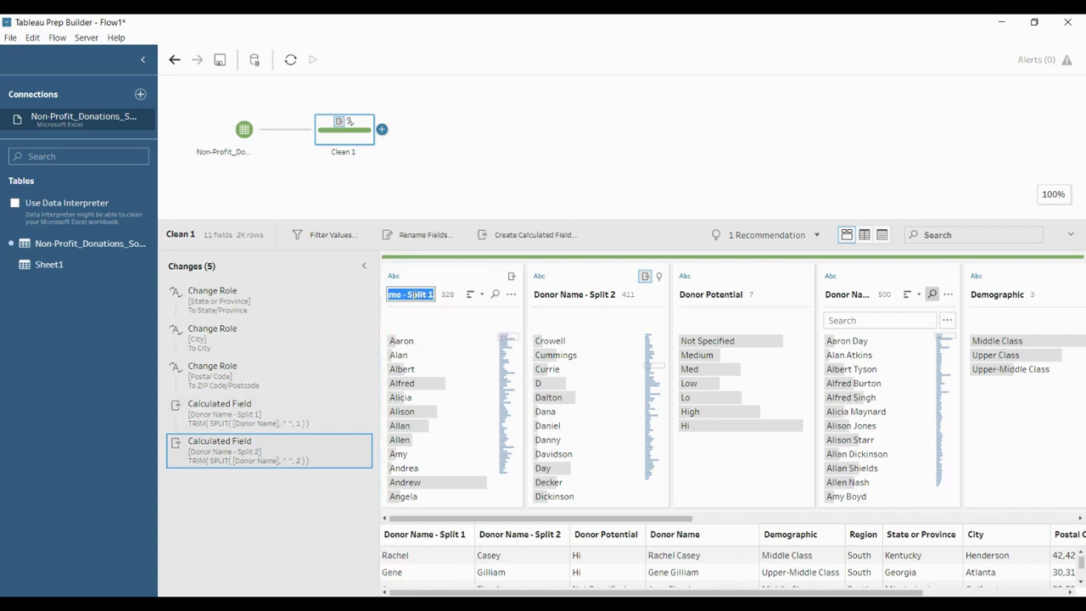
{"action": "type", "text": "First NAme"}
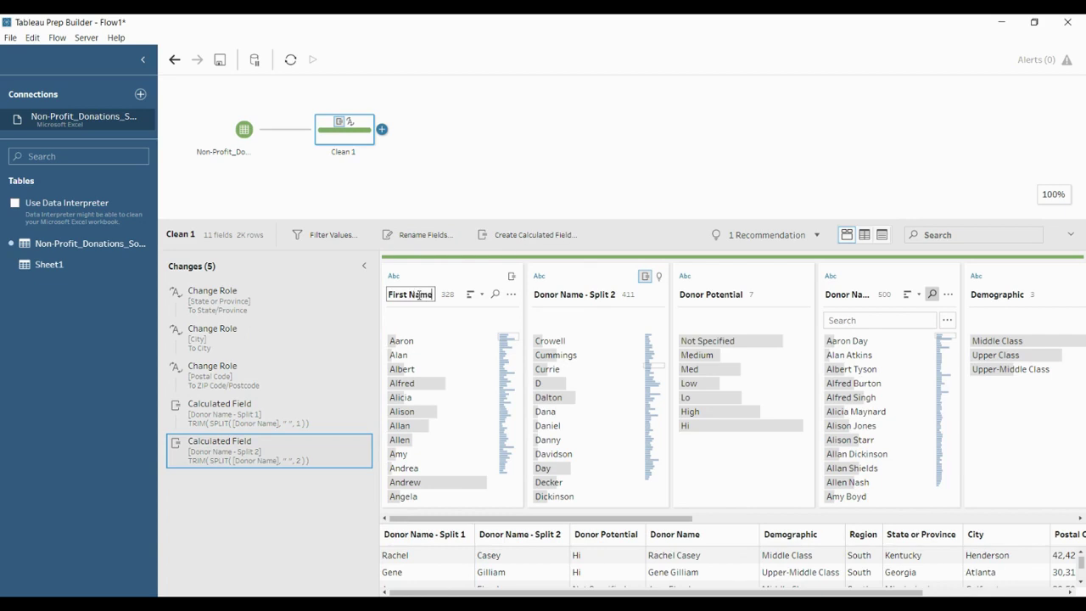
{"action": "left_click", "coordinate": [562, 295]}
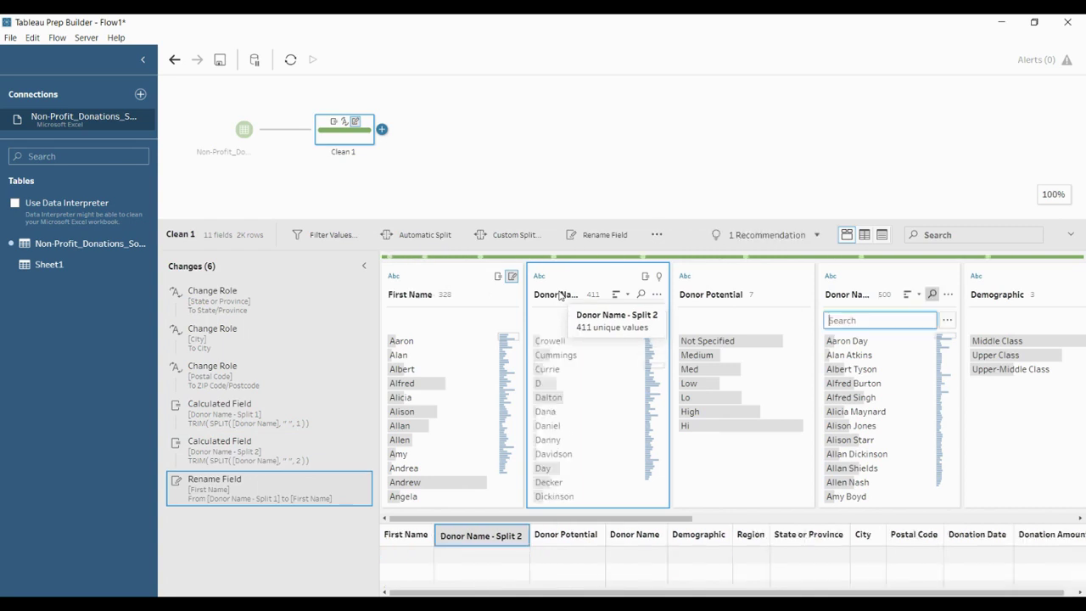
Rename Donor Name - Split 2 to Last Name.
{"action": "double_click", "coordinate": [560, 294]}
{"action": "type", "text": "Last Name"}
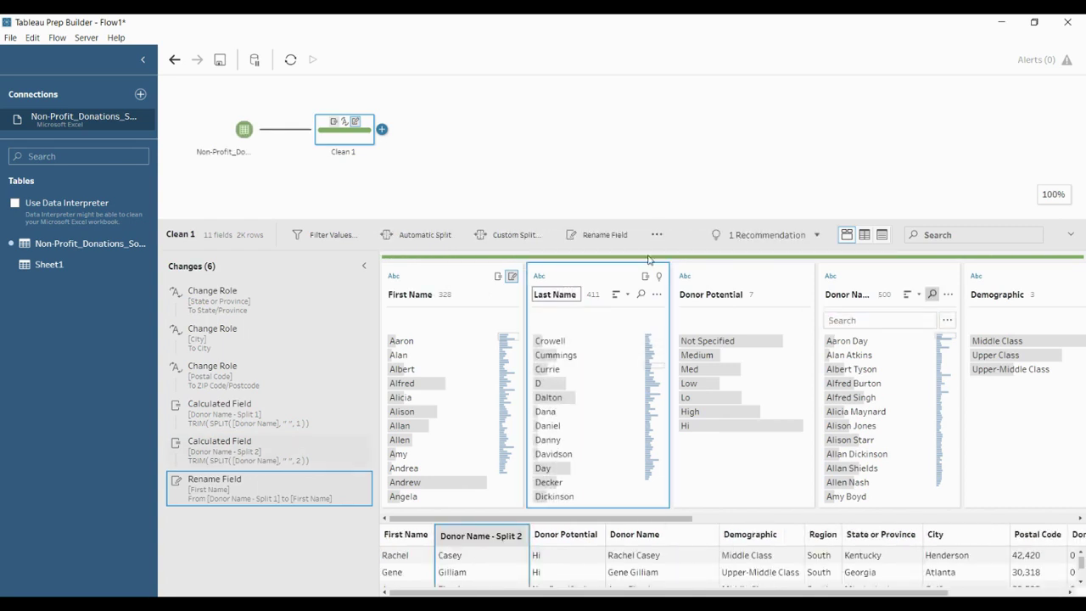
{"action": "left_click", "coordinate": [712, 162]}
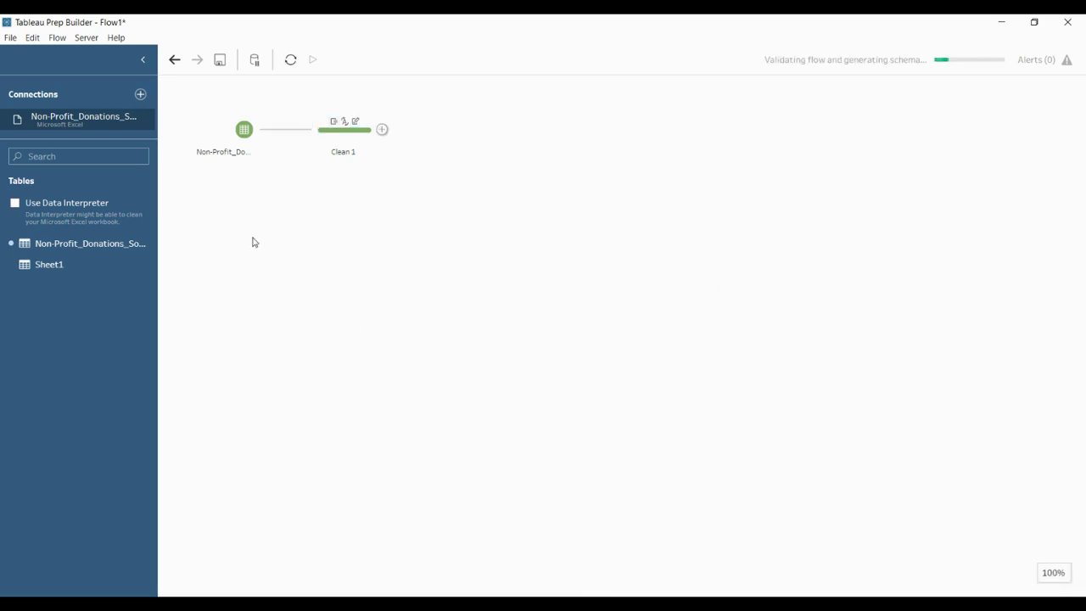
{"action": "left_click", "coordinate": [343, 130]}
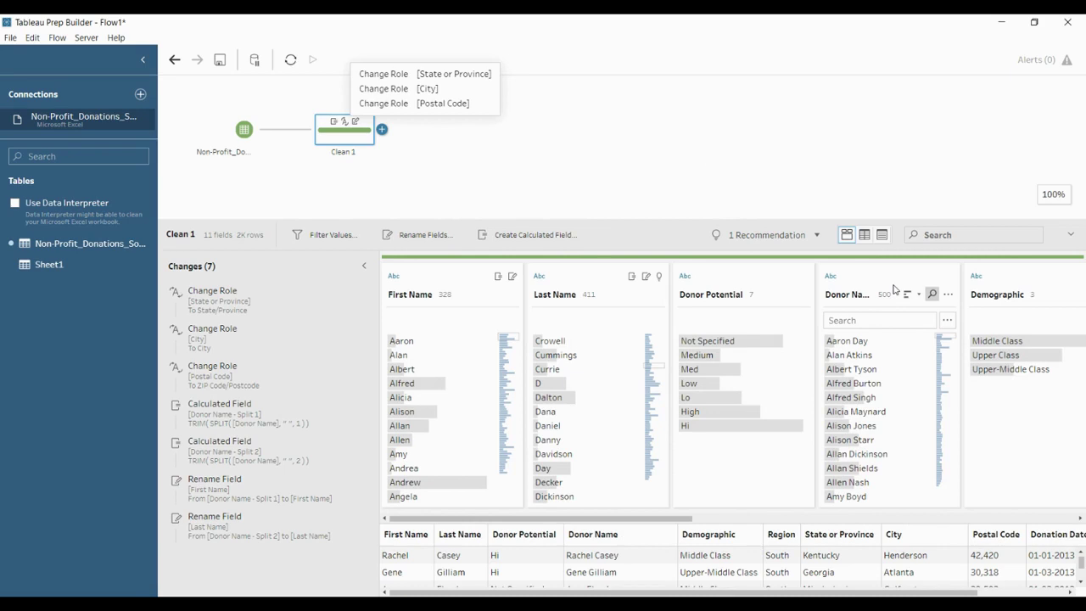
Undo both renames and remove the Split 1 and Split 2 fields, leaving Clean 1 with 9 fields.
{"action": "left_click", "coordinate": [948, 295]}
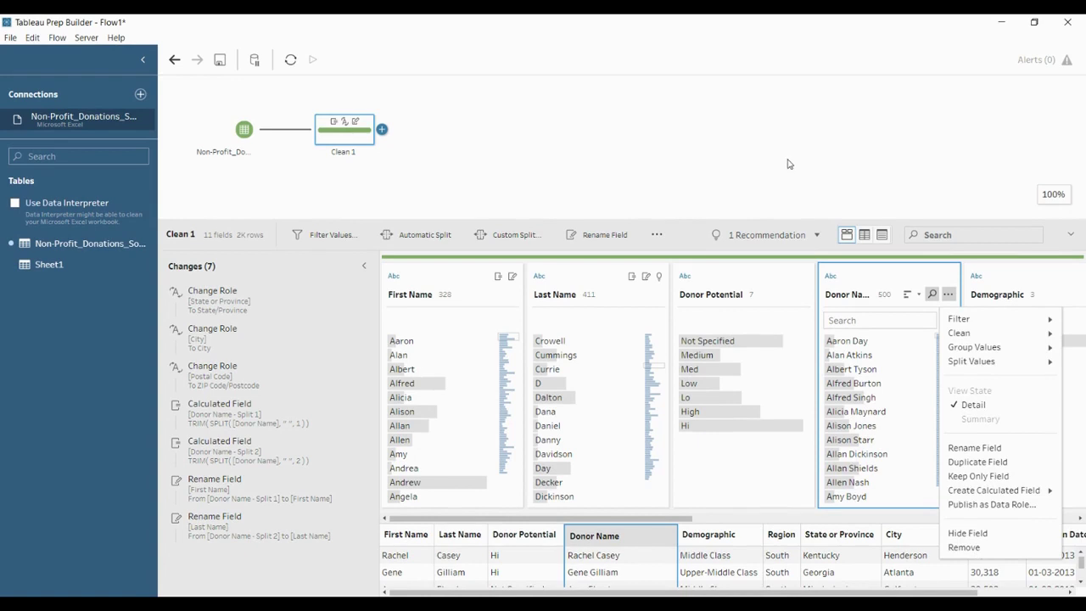
{"action": "left_click", "coordinate": [789, 164]}
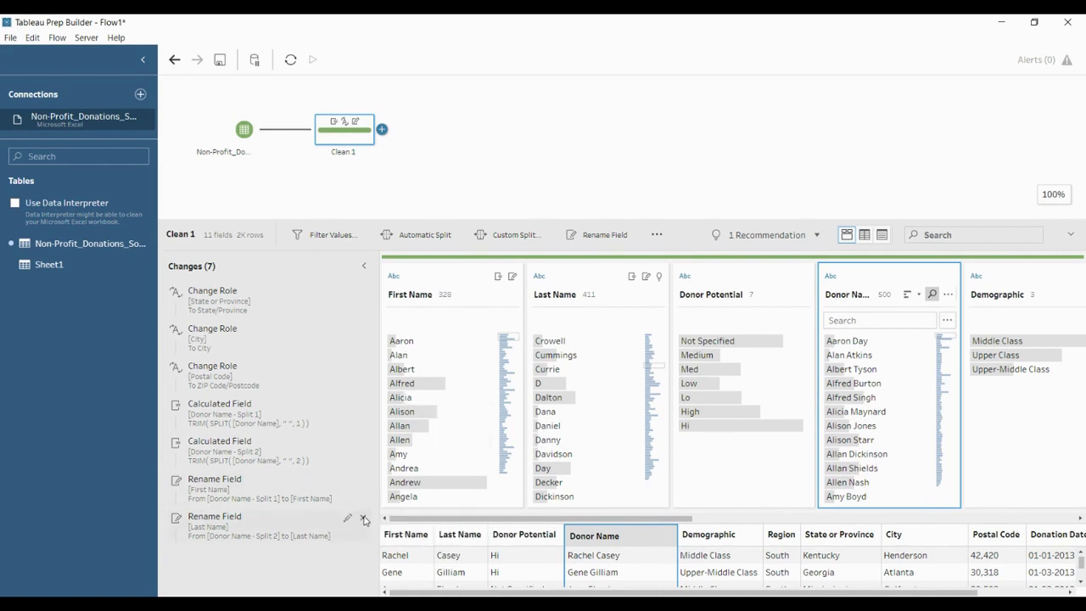
{"action": "left_click", "coordinate": [363, 518]}
{"action": "left_click", "coordinate": [364, 481]}
{"action": "left_click", "coordinate": [362, 444]}
{"action": "left_click", "coordinate": [363, 407]}
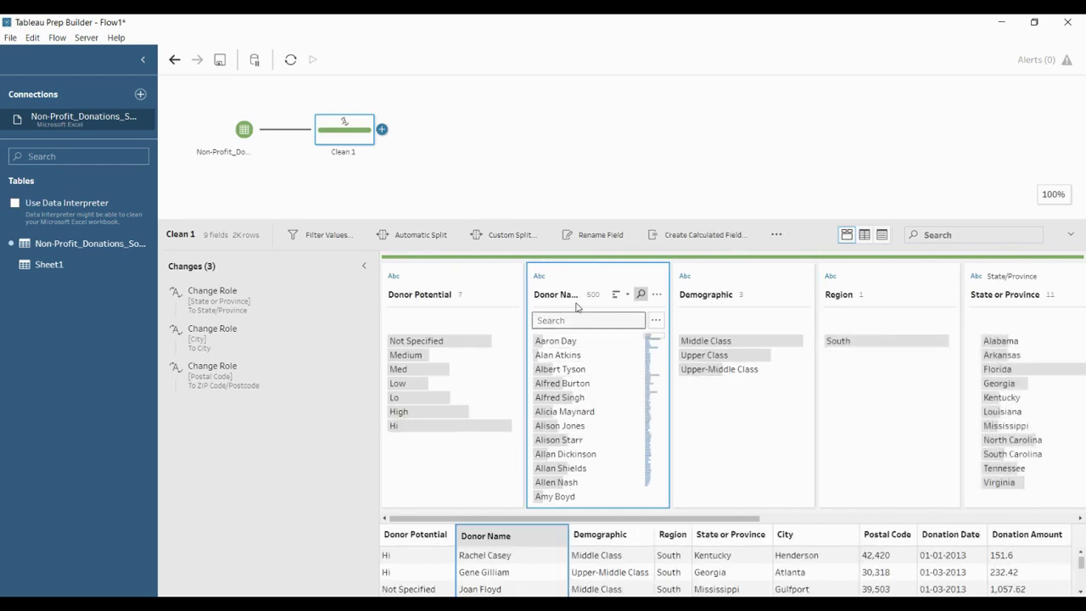
Custom-split Donor Name with Split off First 1 field, creating Split 1 with 328 first names.
{"action": "left_click", "coordinate": [657, 294]}
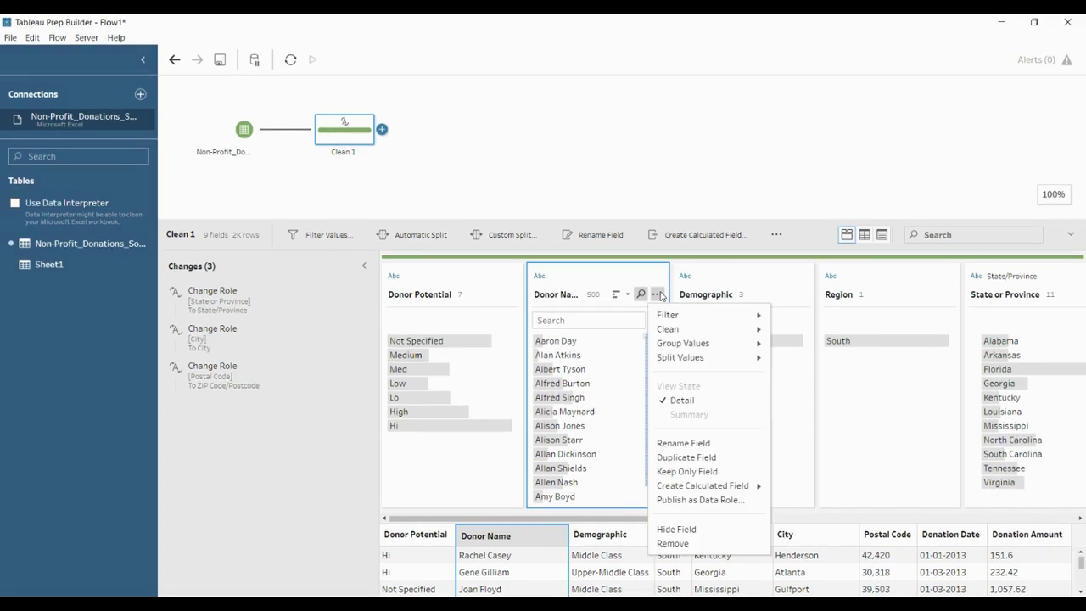
{"action": "mouse_move", "coordinate": [685, 360]}
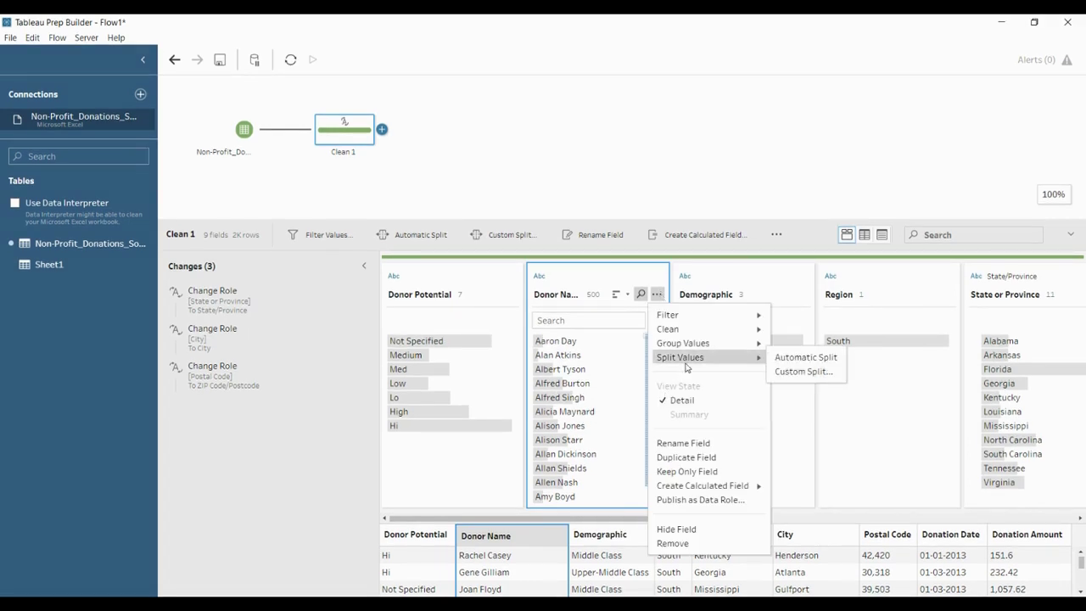
{"action": "left_click", "coordinate": [789, 370]}
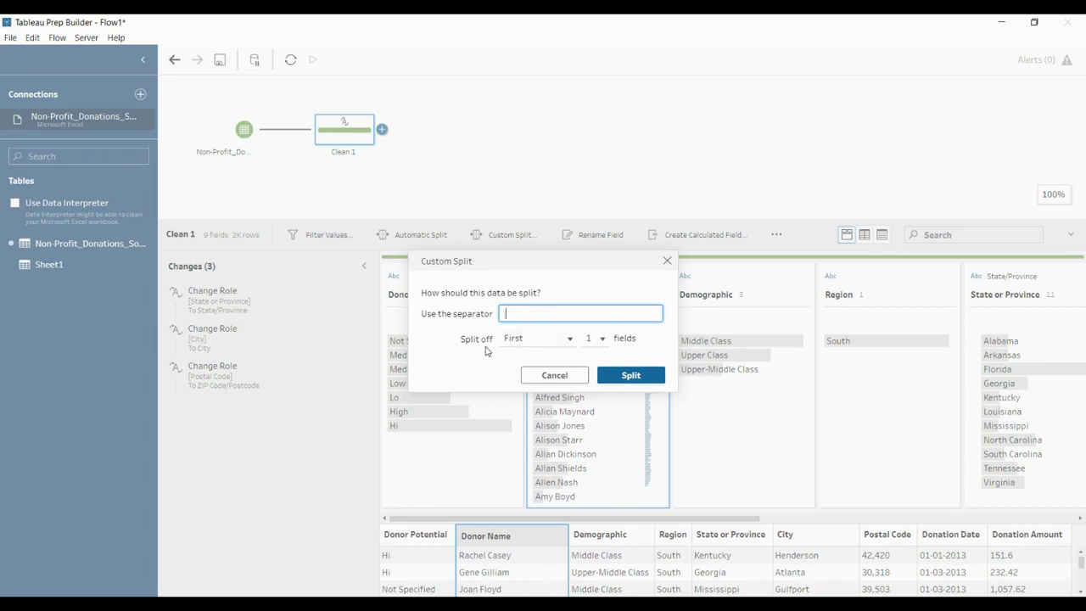
{"action": "left_click", "coordinate": [570, 339]}
{"action": "left_click", "coordinate": [570, 339]}
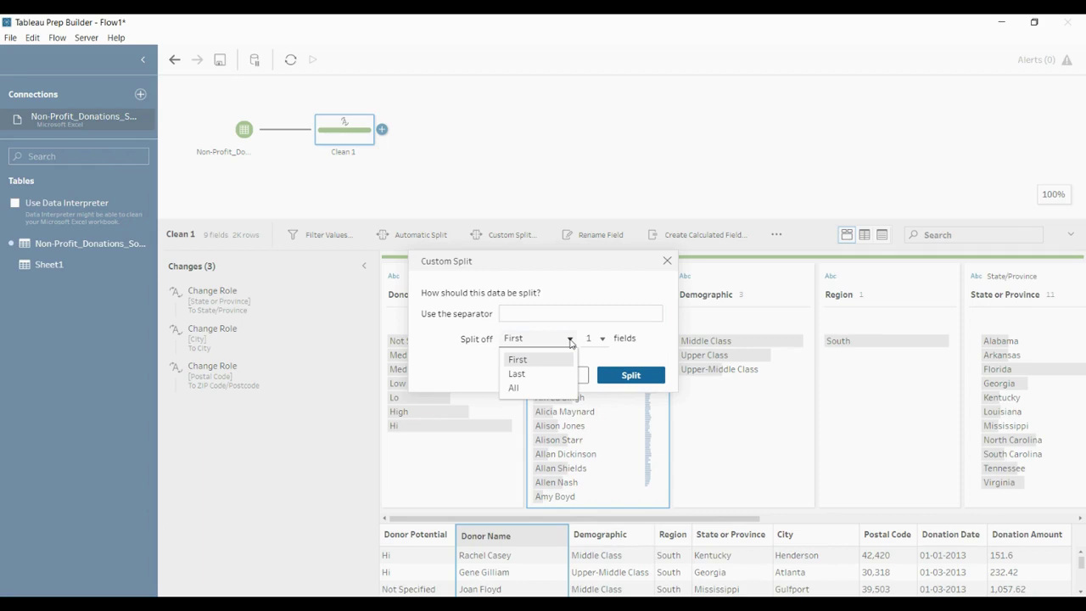
{"action": "left_click", "coordinate": [570, 339]}
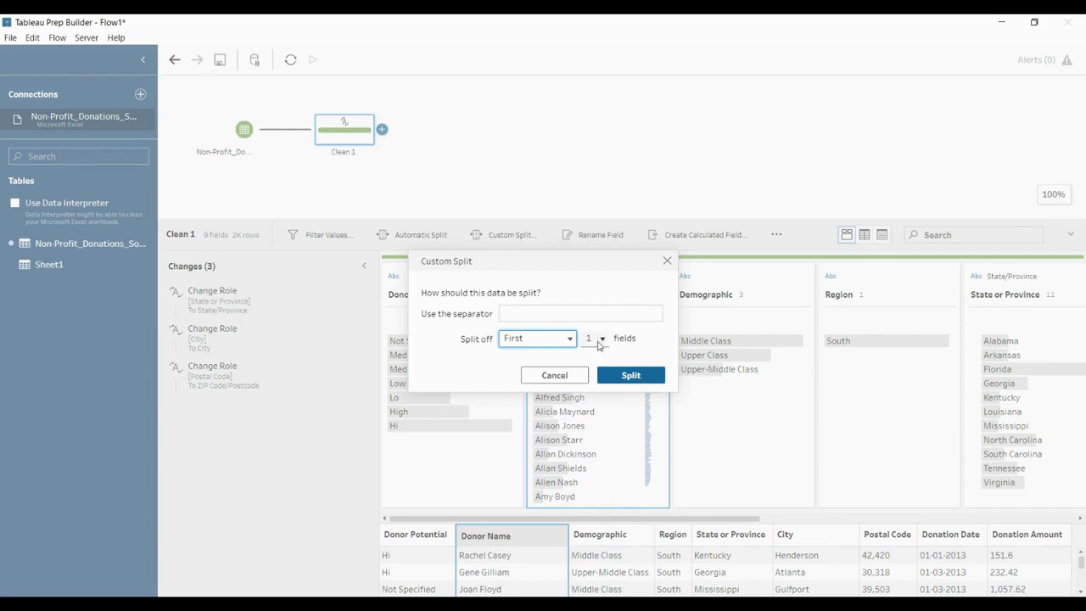
{"action": "left_click", "coordinate": [630, 375]}
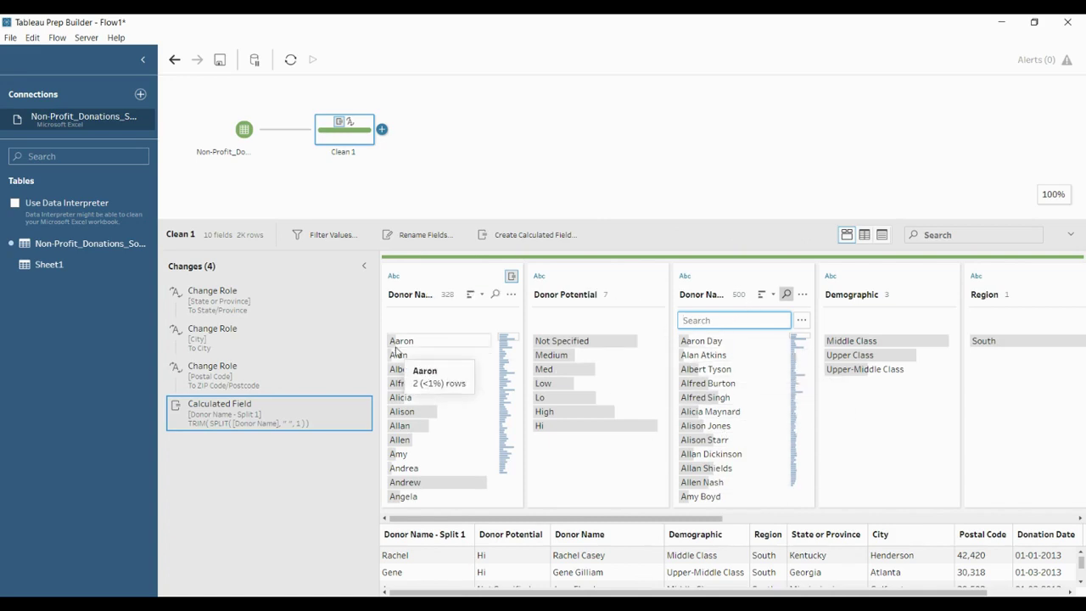
Custom-split Donor Name with Split off set to Last, creating Split 2 with 411 surnames.
{"action": "left_click", "coordinate": [426, 297]}
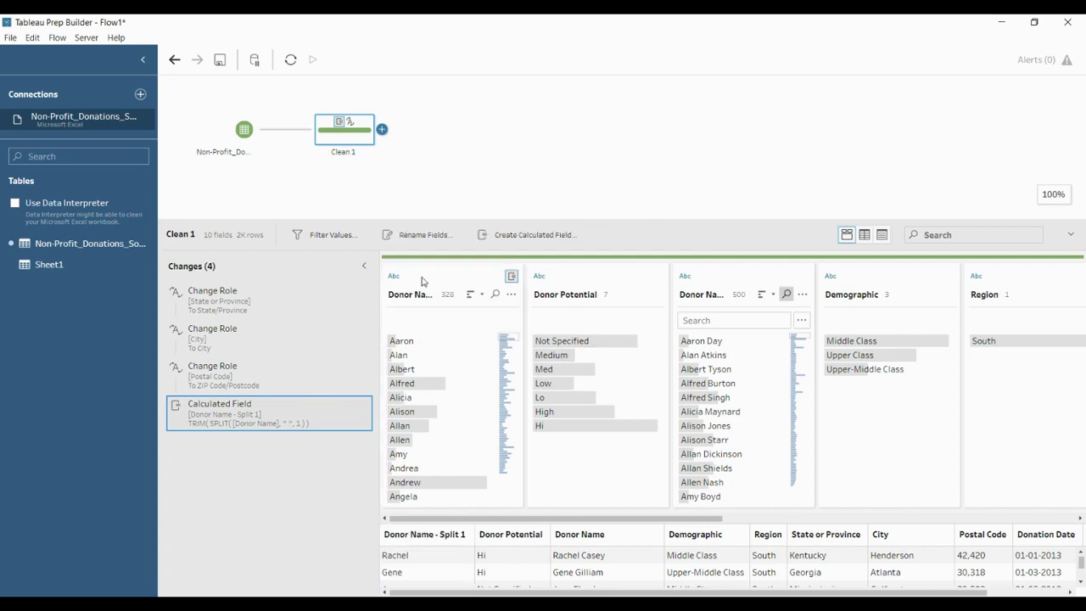
{"action": "left_click", "coordinate": [739, 283]}
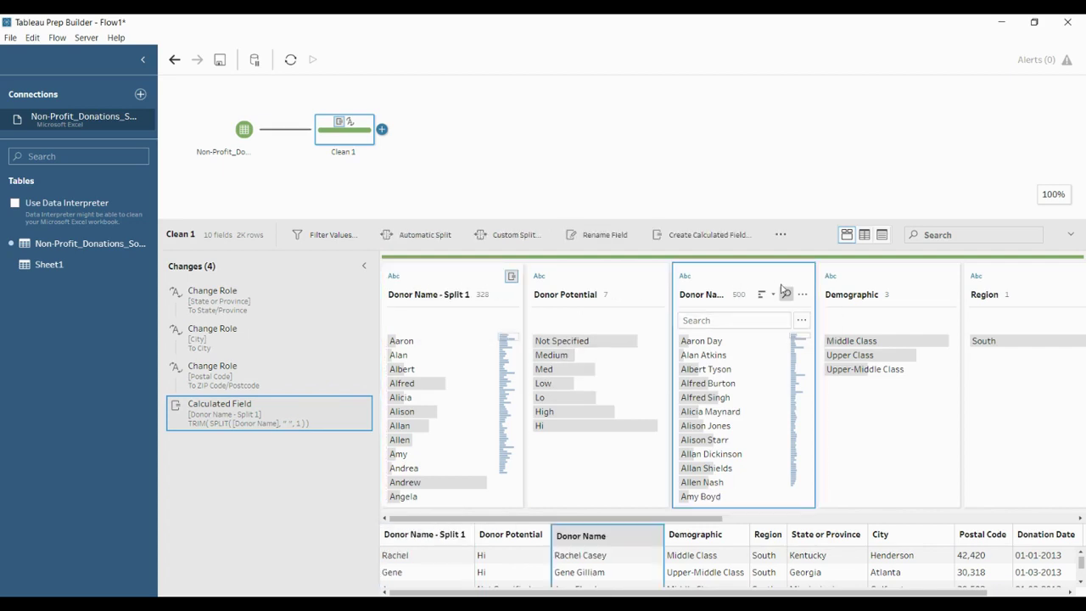
{"action": "left_click", "coordinate": [803, 294]}
{"action": "mouse_move", "coordinate": [822, 357]}
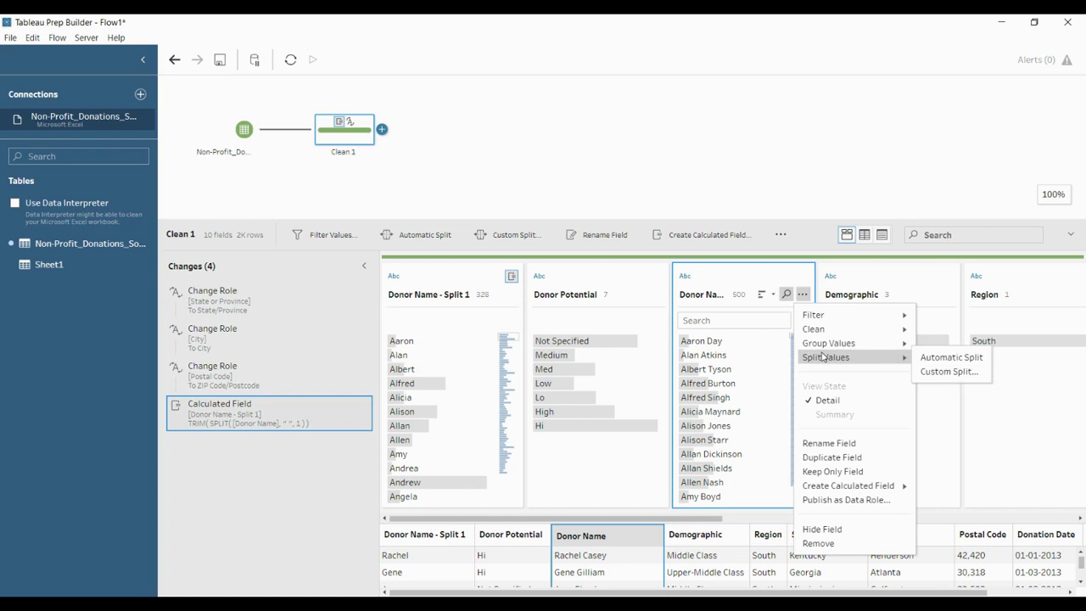
{"action": "left_click", "coordinate": [955, 372]}
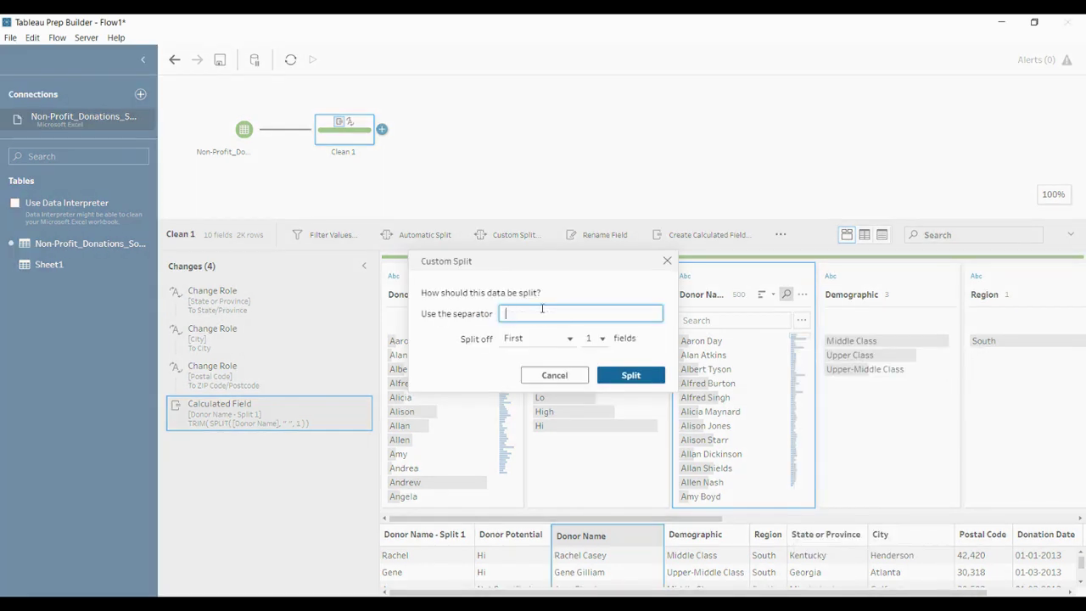
{"action": "left_click", "coordinate": [570, 339]}
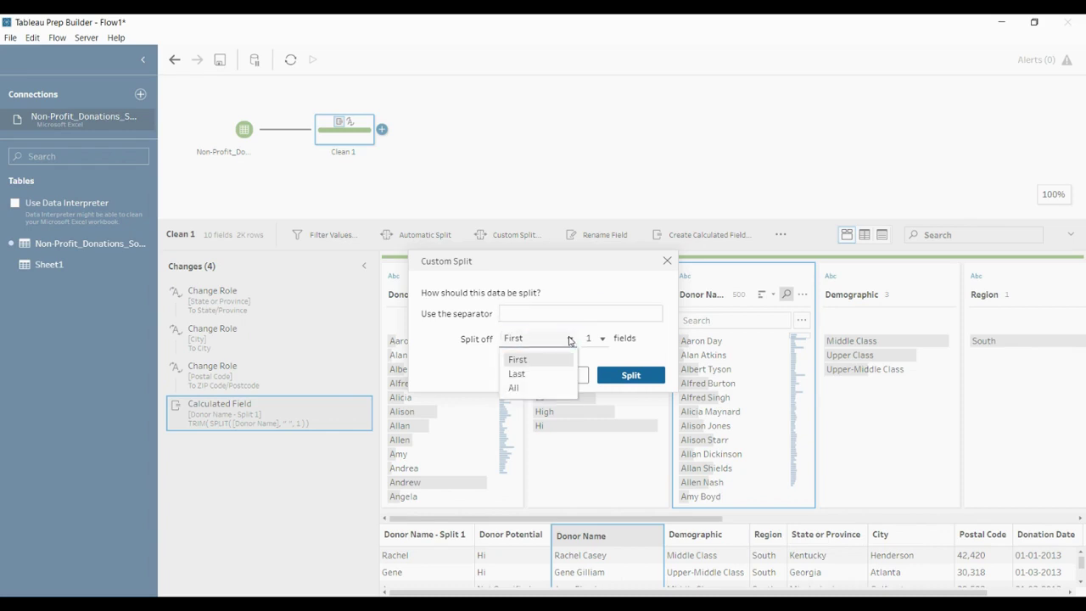
{"action": "left_click", "coordinate": [547, 374]}
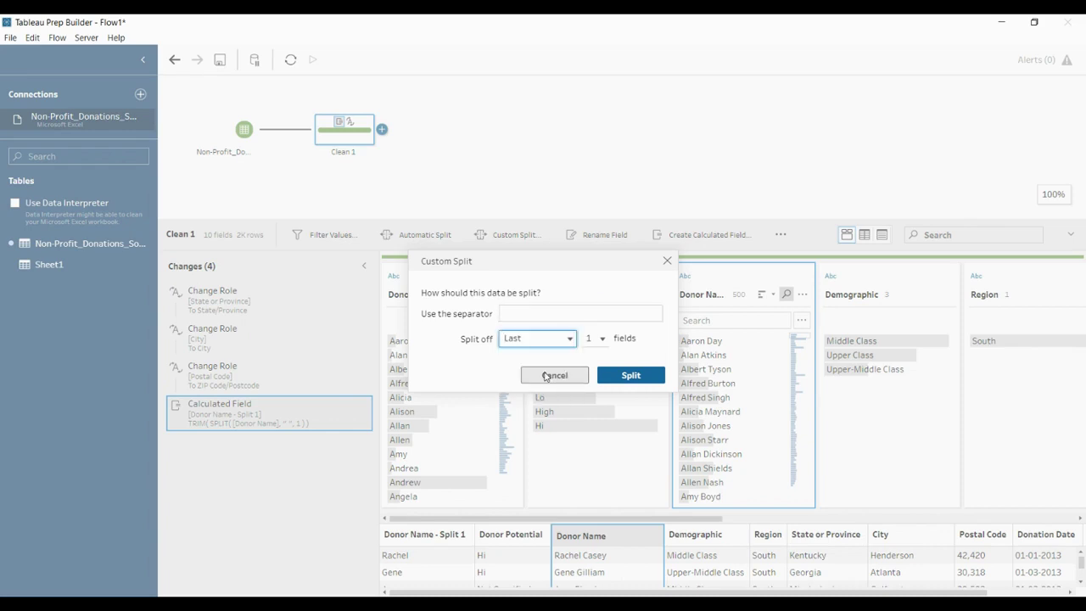
{"action": "left_click", "coordinate": [627, 375]}
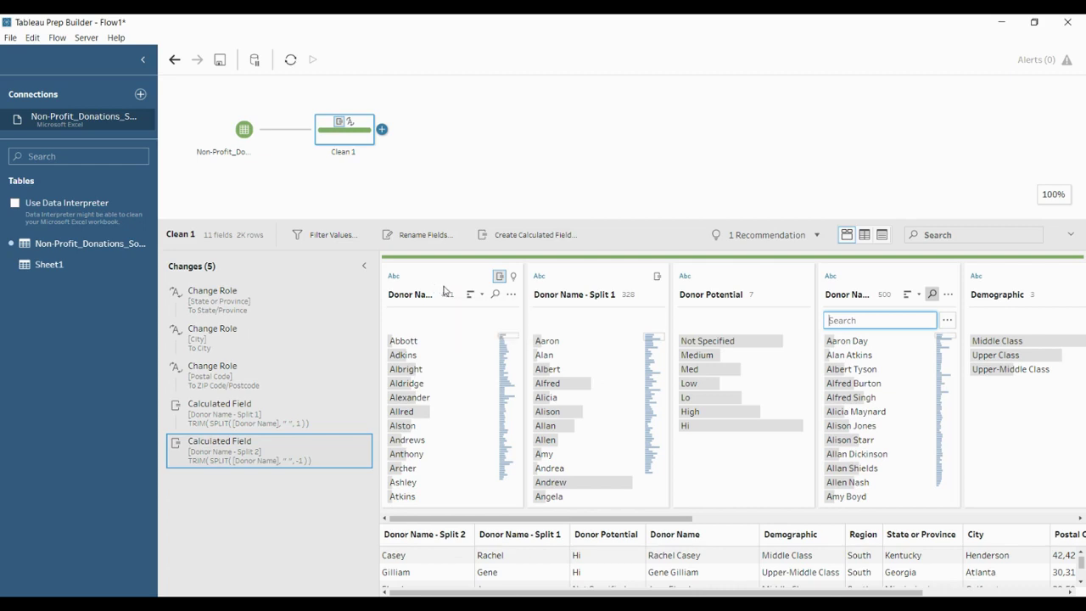
Delete both Calculated Field split changes, returning Clean 1 to 9 fields.
{"action": "left_click", "coordinate": [367, 450]}
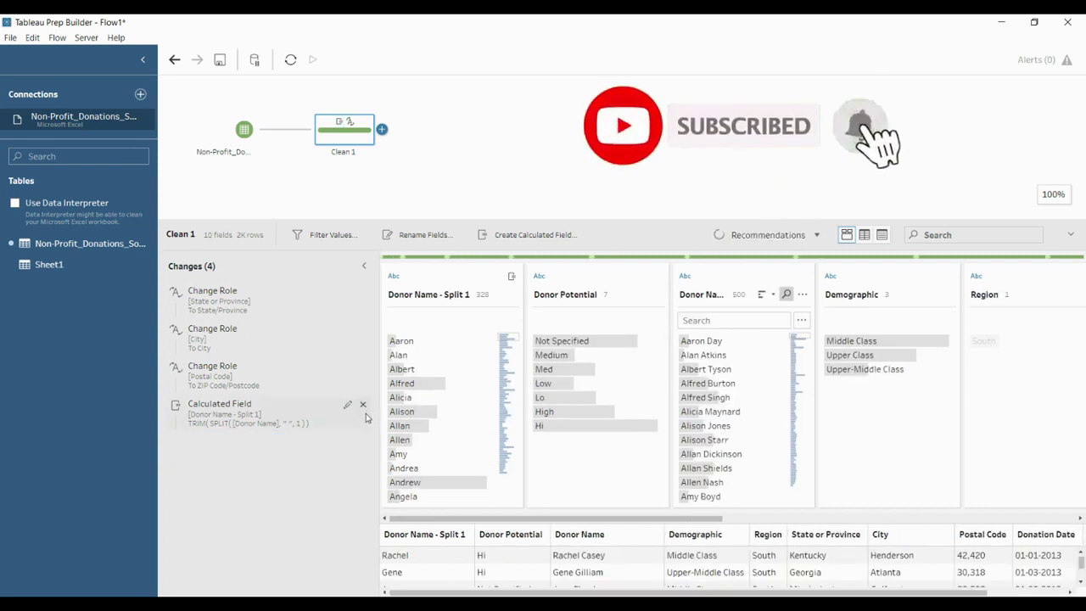
{"action": "left_click", "coordinate": [365, 406]}
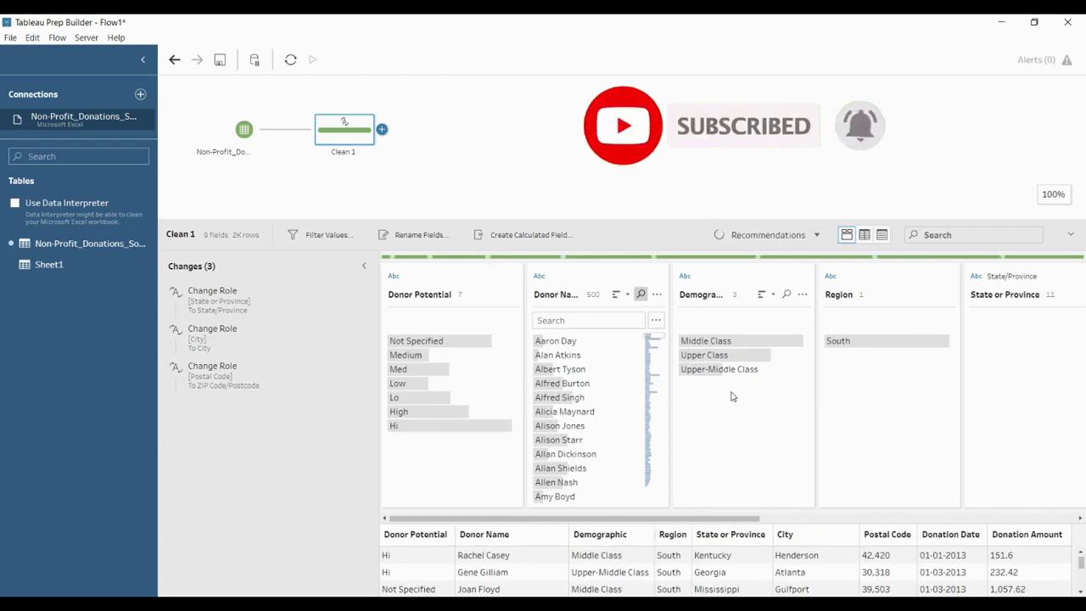
{"action": "left_click", "coordinate": [661, 301]}
{"action": "mouse_move", "coordinate": [676, 358]}
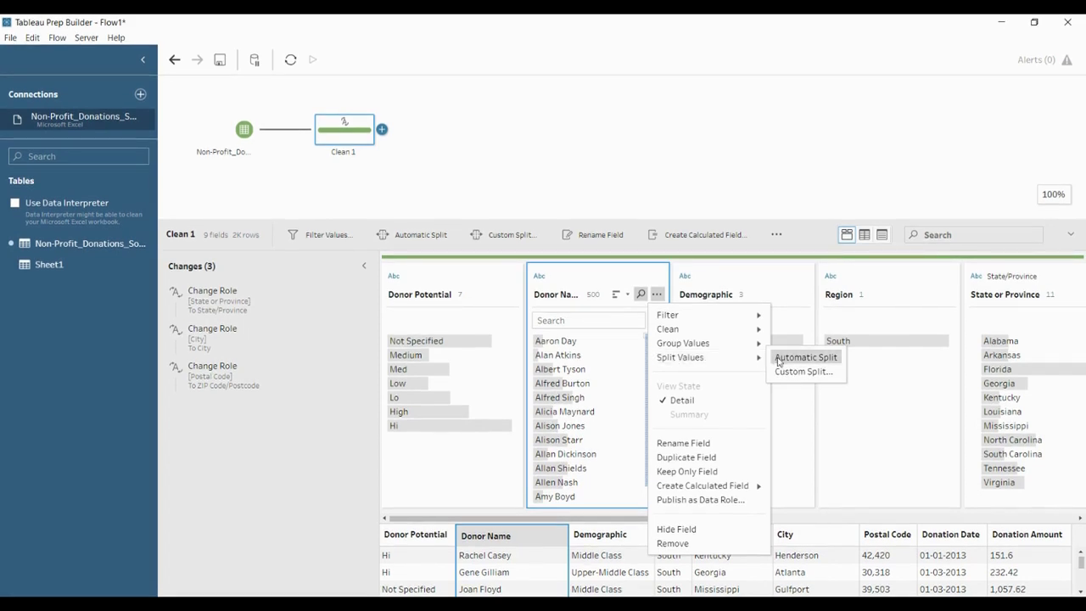
Custom-split Donor Name with Split off set to All, producing Split 1, Split 2 and Split 3.
{"action": "left_click", "coordinate": [788, 373]}
{"action": "left_click", "coordinate": [553, 314]}
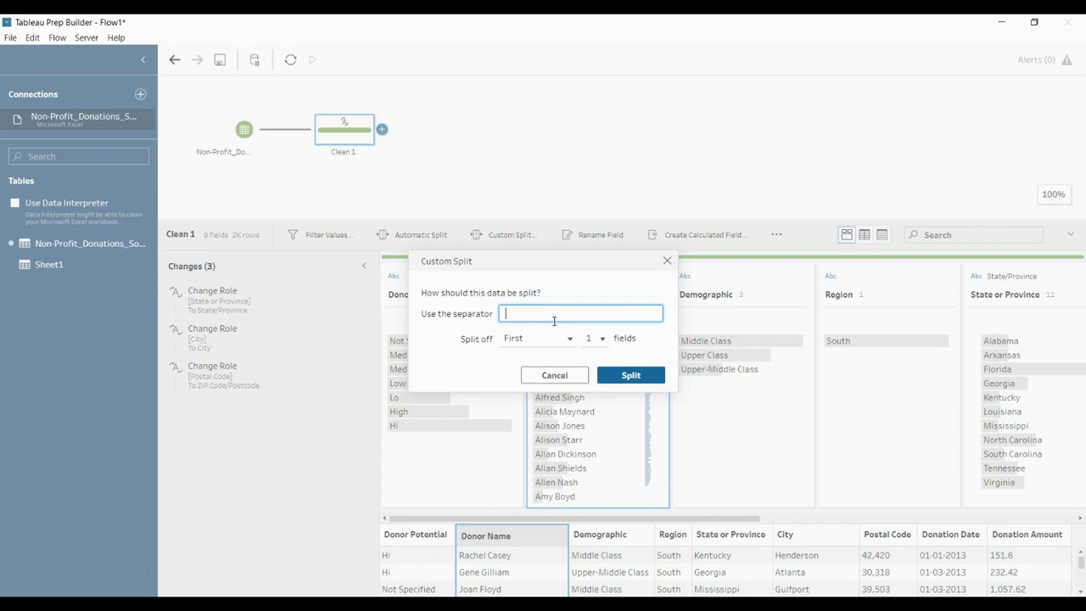
{"action": "left_click", "coordinate": [568, 339]}
{"action": "left_click", "coordinate": [546, 389]}
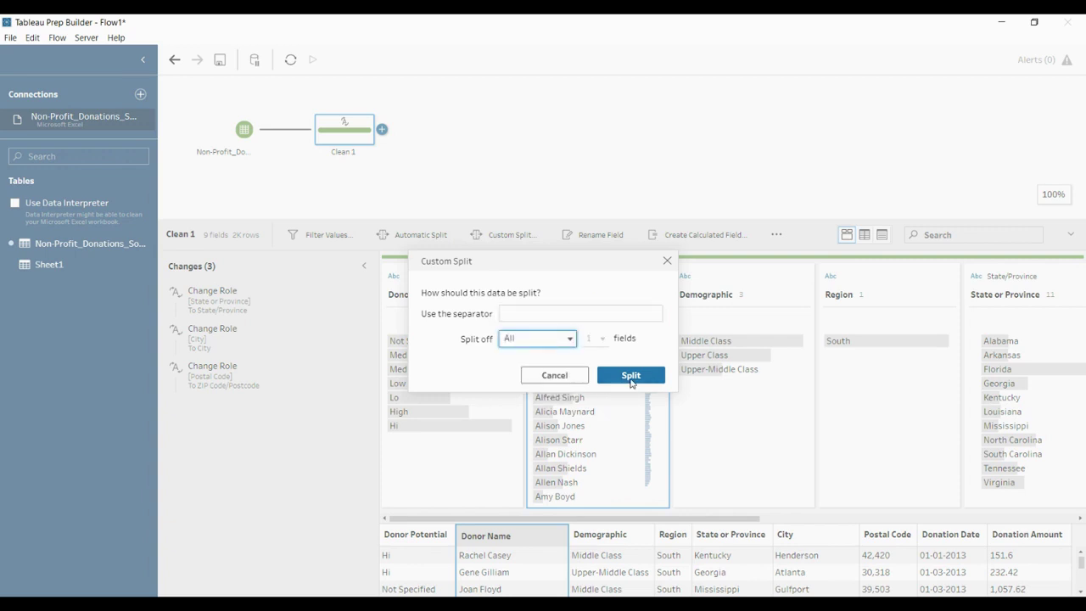
{"action": "left_click", "coordinate": [630, 376]}
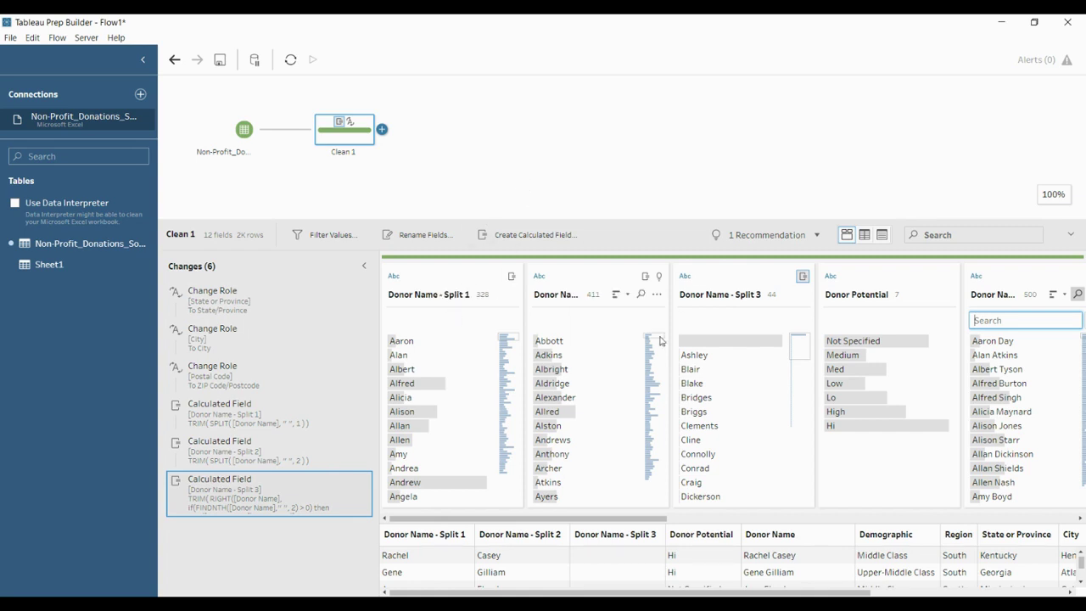
{"action": "left_click", "coordinate": [657, 294]}
{"action": "mouse_move", "coordinate": [682, 363]}
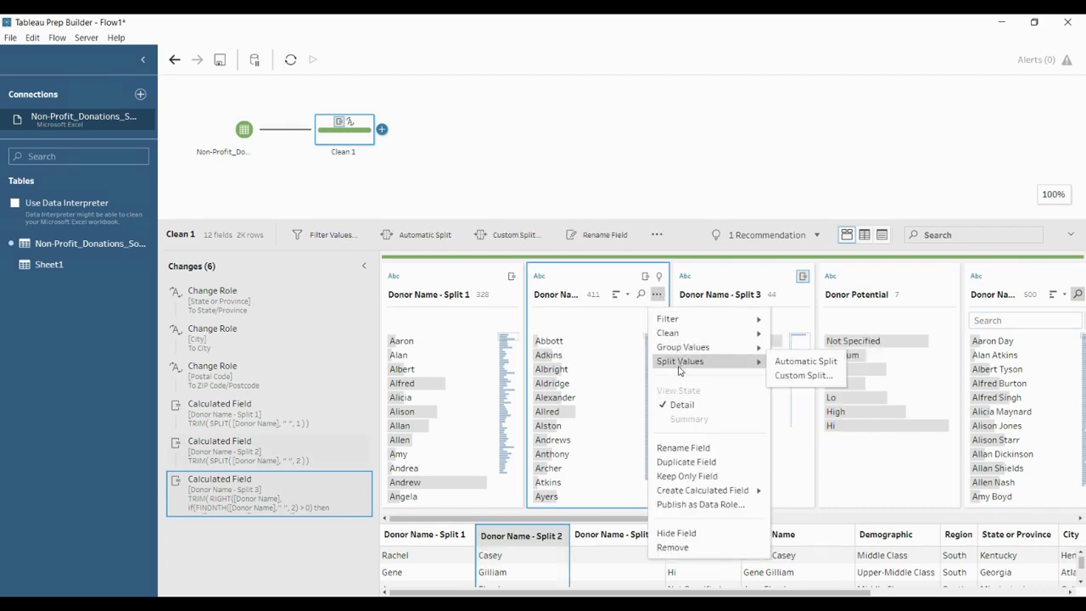